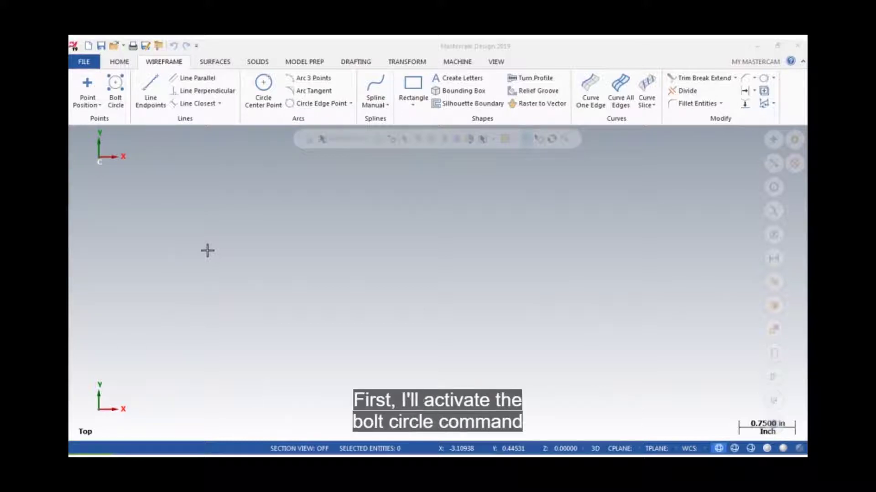
Launch Bolt Circle and enter 0,-5 as the pattern's base point.
left_click(116, 94)
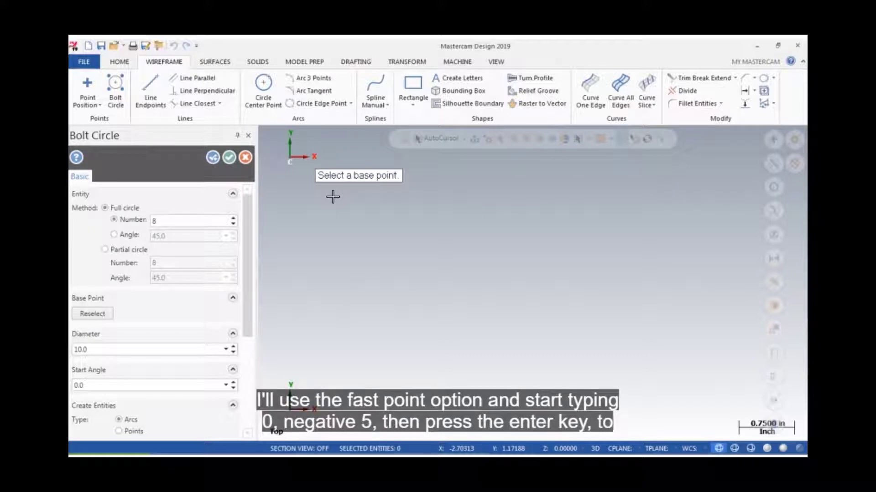
type("0,-5")
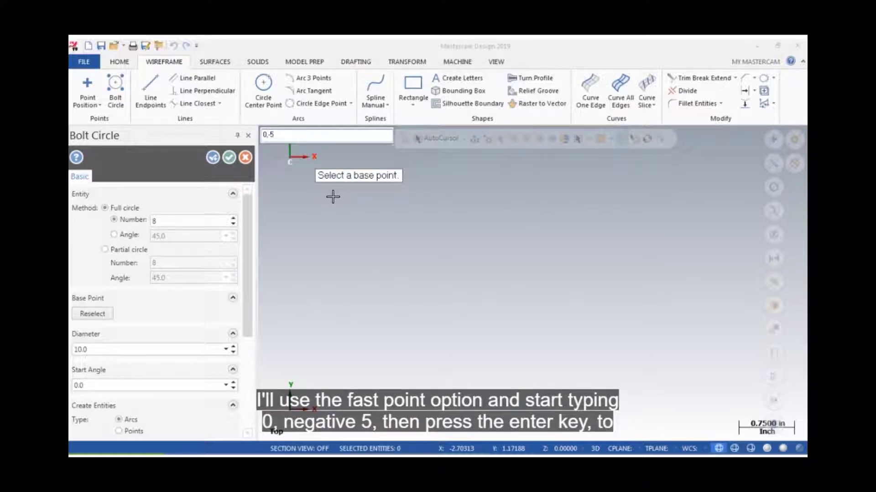
key("Return")
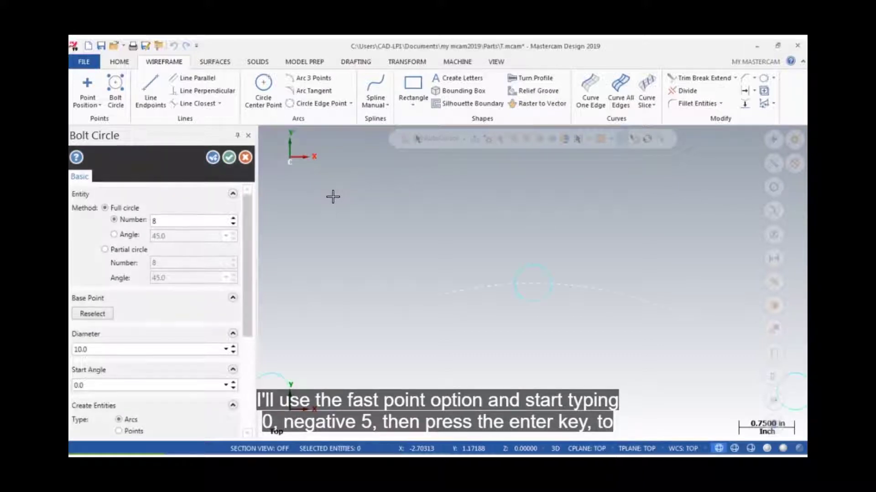
Fit the view to show the 8-hole, 10.0-diameter bolt circle preview at 0, -5.
right_click(303, 205)
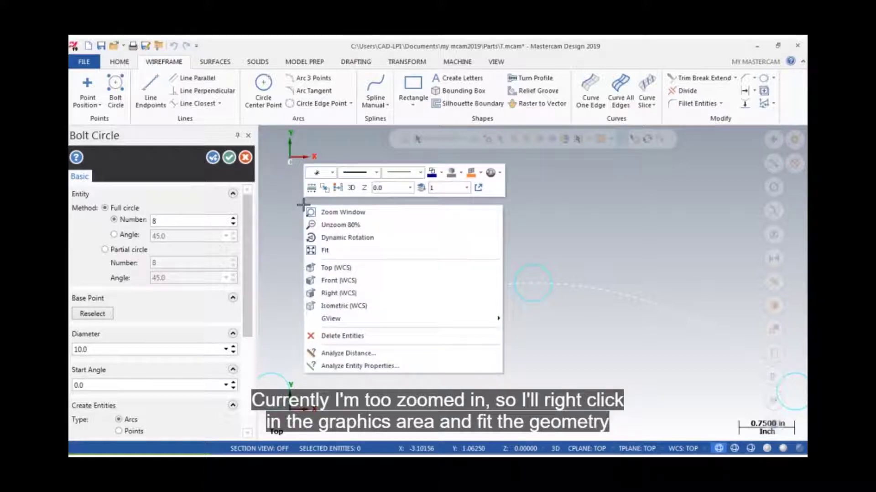
left_click(326, 251)
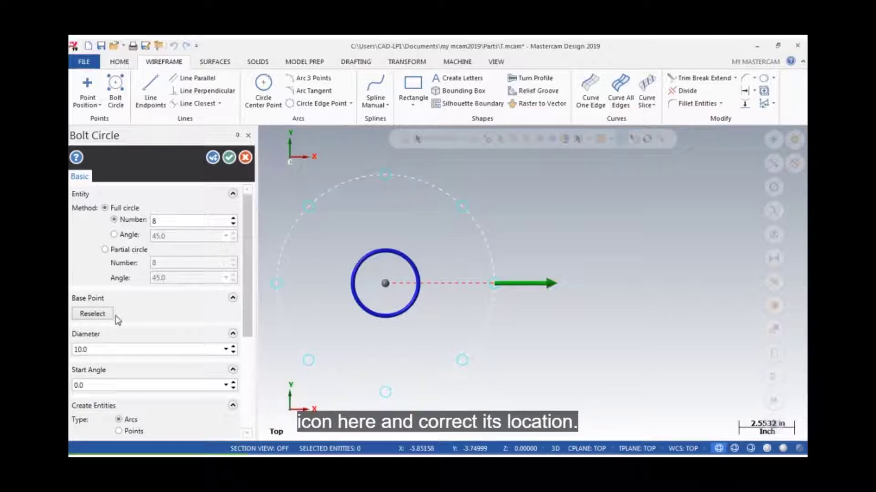
Change the bolt circle diameter from 10.0 to 3.465 and refit the view.
left_click(96, 349)
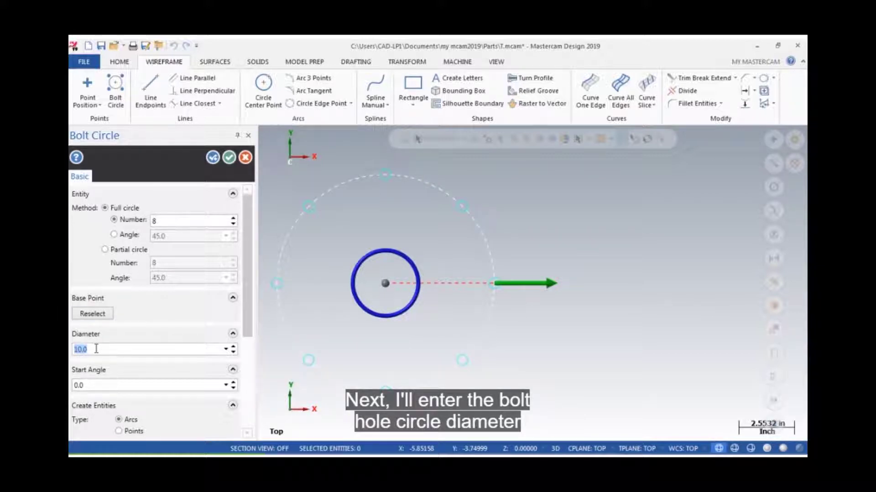
type("3.465")
key("Return")
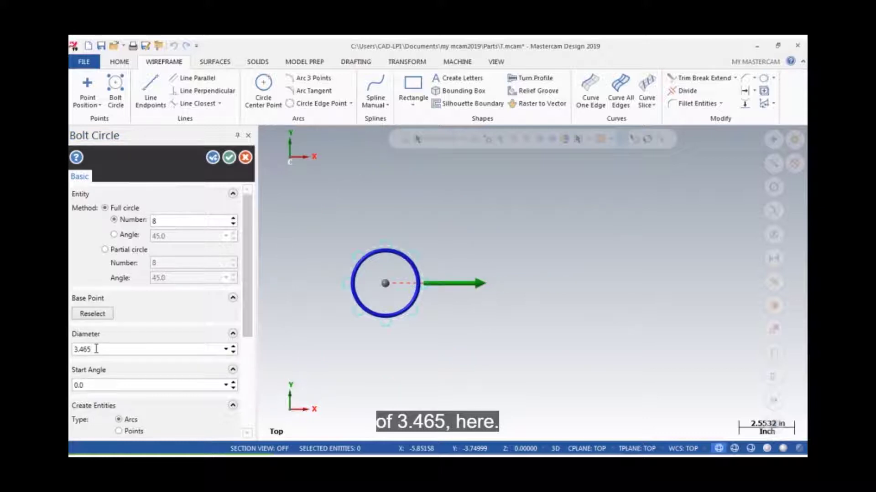
right_click(290, 306)
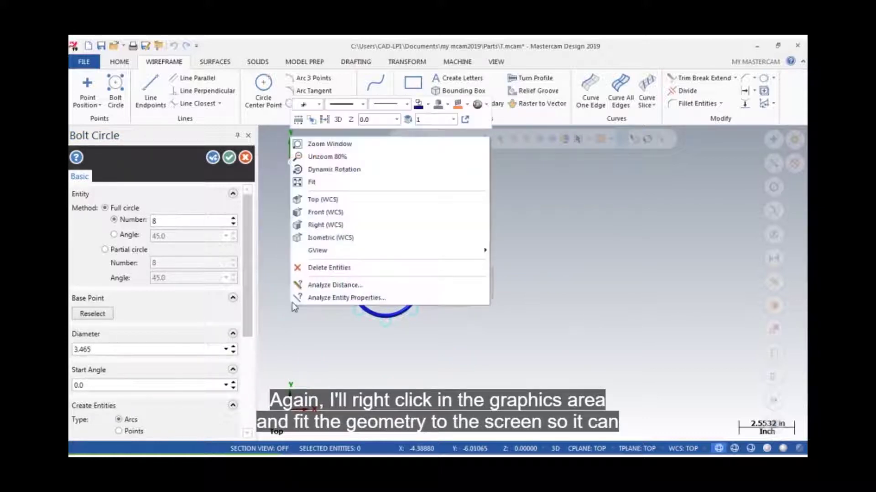
left_click(336, 182)
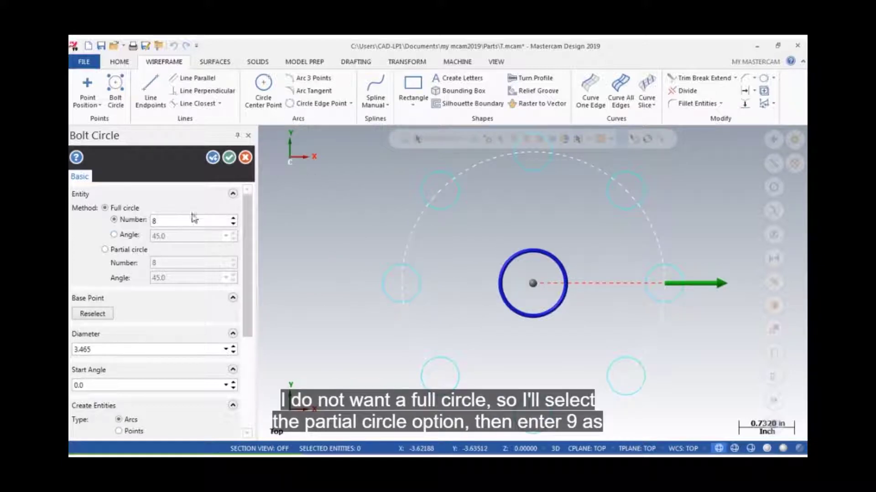
Switch to a partial circle with 9 holes spaced 360/16 (22.5°) apart.
left_click(110, 250)
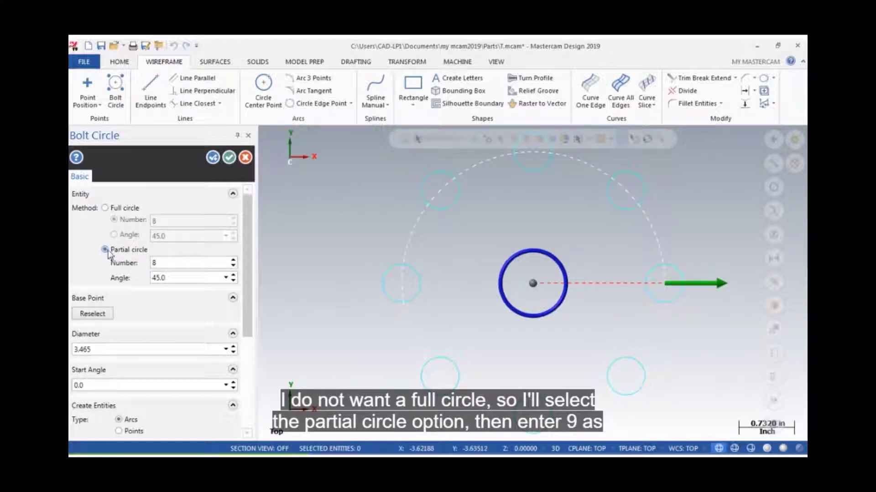
double_click(160, 262)
type("9")
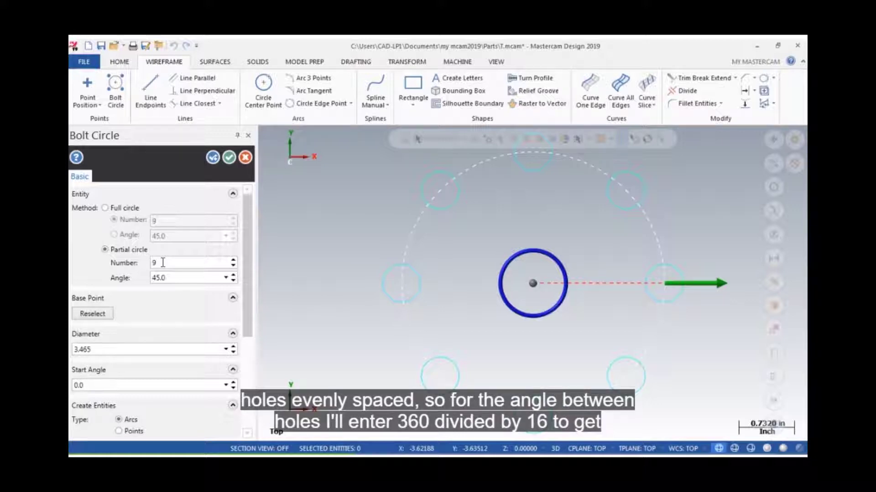
double_click(174, 276)
type("360/16")
key("Return")
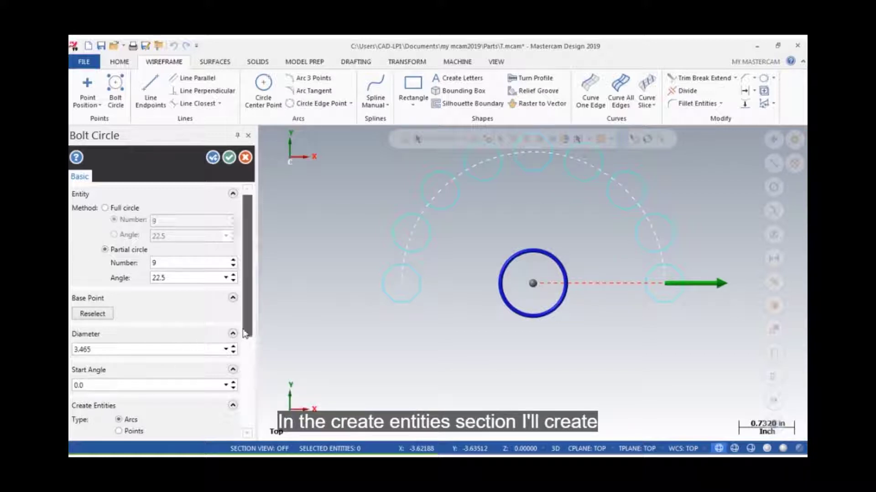
scroll(233, 336, "down", 5)
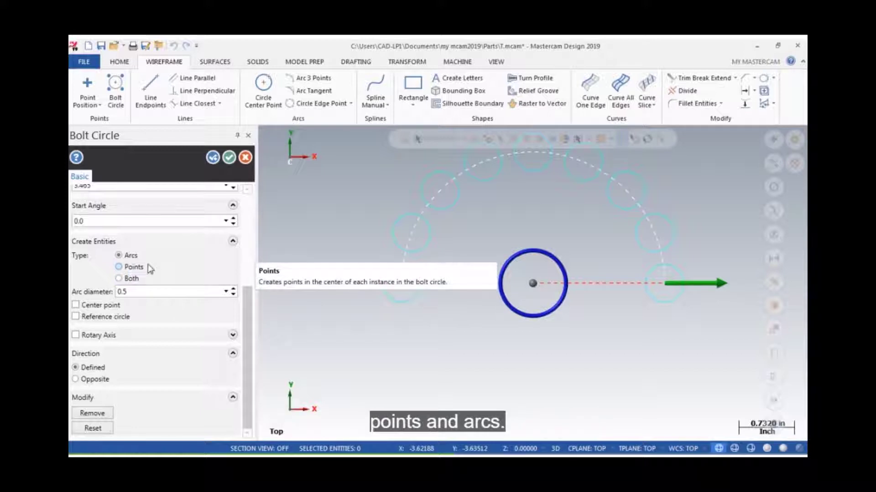
Set the hole diameter to 0.277 and enable the center point, leaving the reference circle off.
left_click(148, 291)
type("0.277")
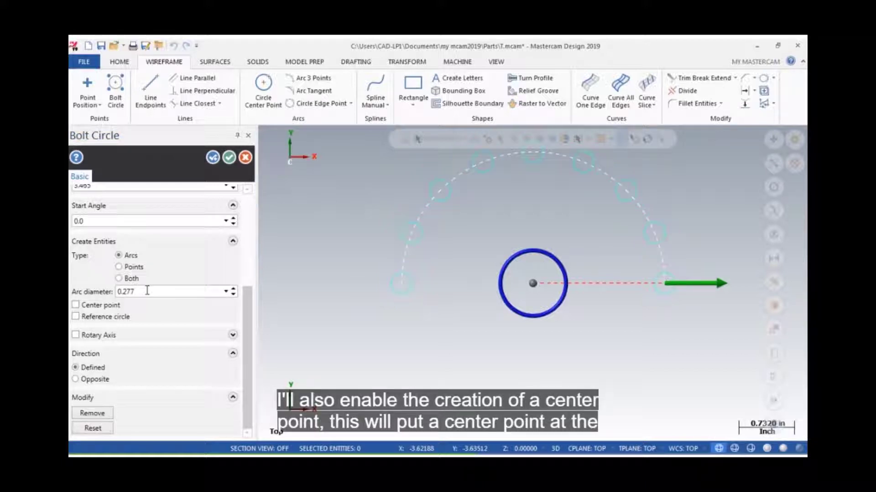
left_click(76, 305)
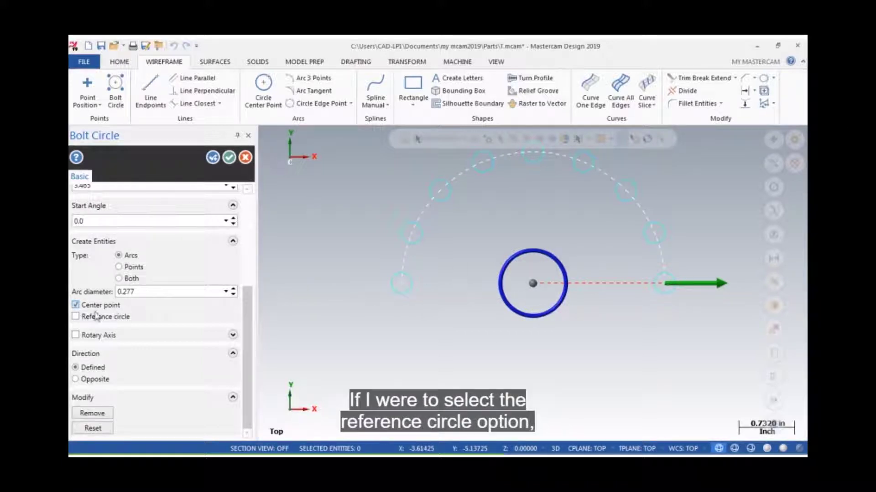
left_click(76, 316)
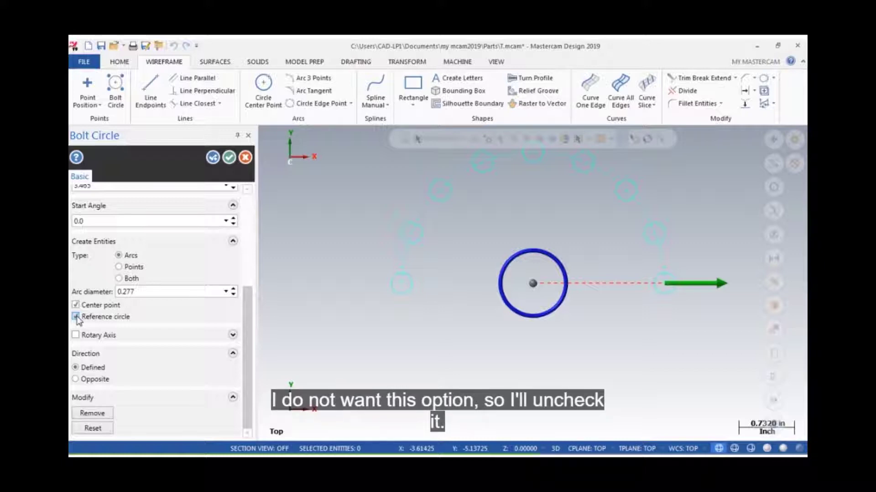
left_click(76, 317)
Try X, Y and Z rotary axis wrapping and Opposite direction, then restore flat Defined layout.
left_click(76, 335)
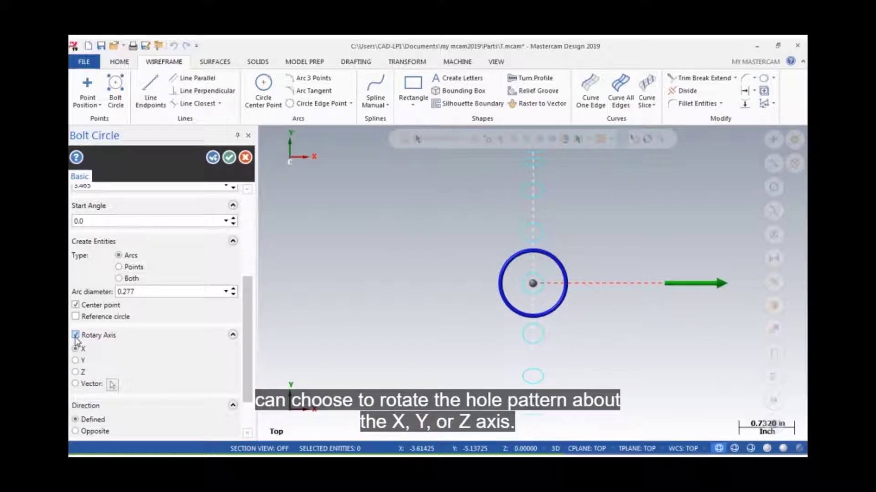
left_click(75, 361)
left_click(76, 372)
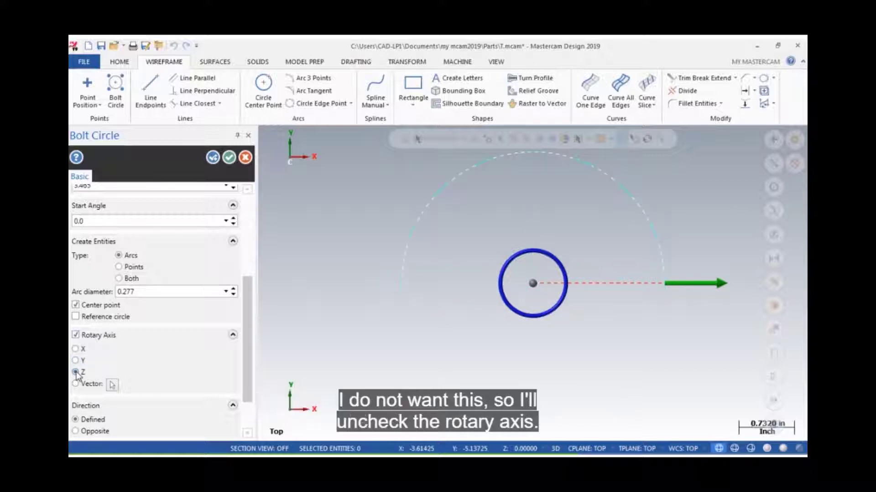
left_click(76, 335)
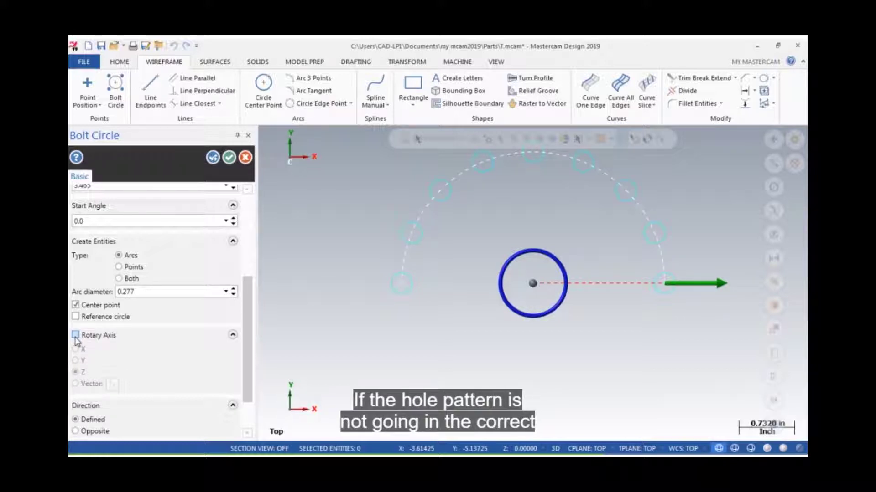
left_click(76, 431)
left_click(75, 420)
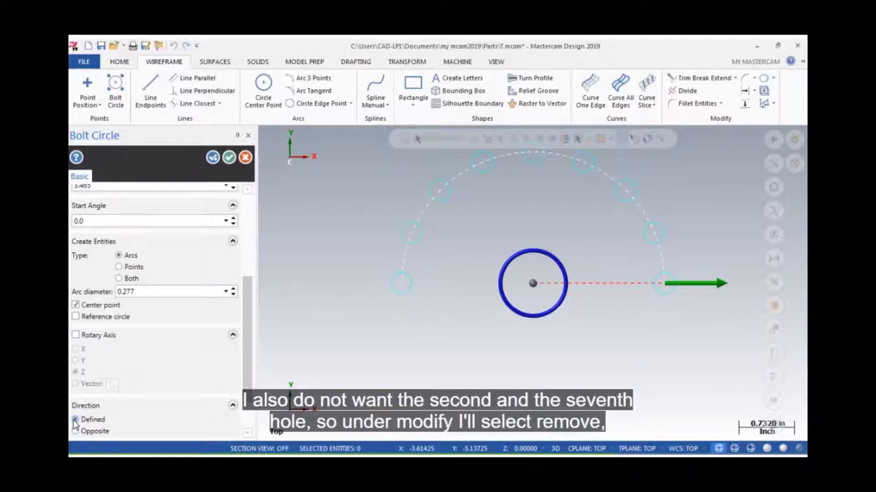
Remove the second and seventh holes from the pattern.
scroll(249, 410, "down", 3)
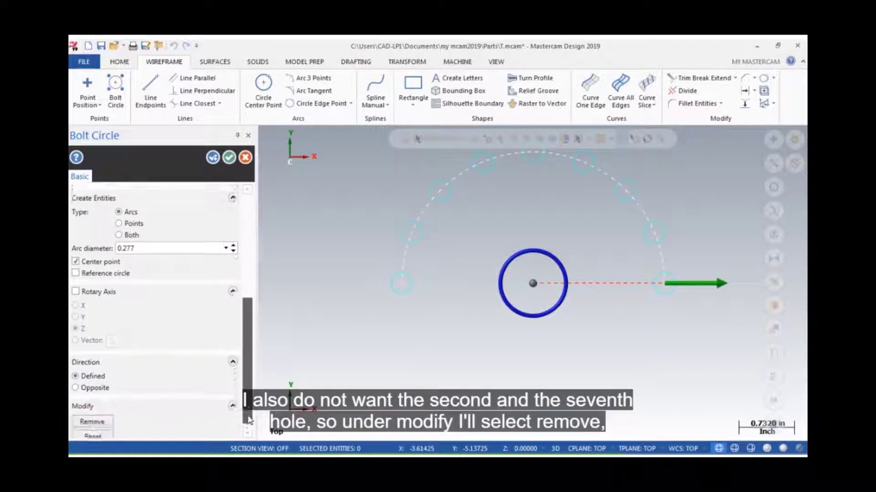
scroll(249, 420, "down", 1)
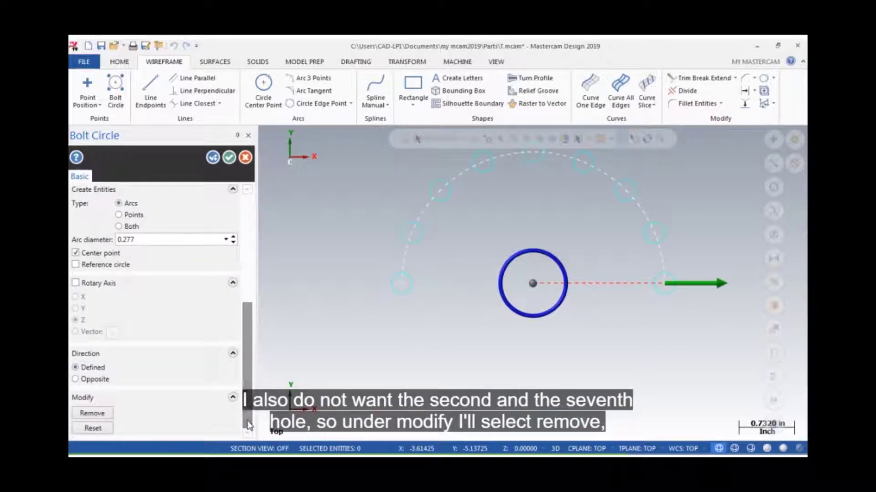
left_click(100, 414)
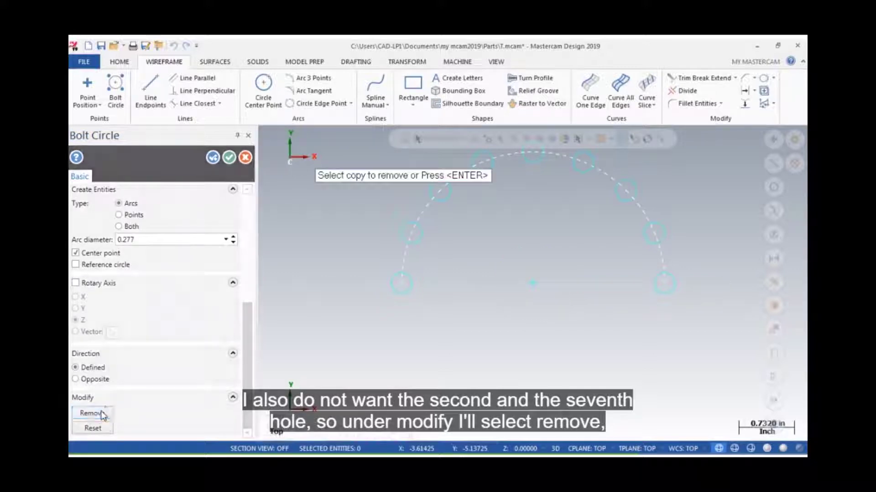
left_click(410, 247)
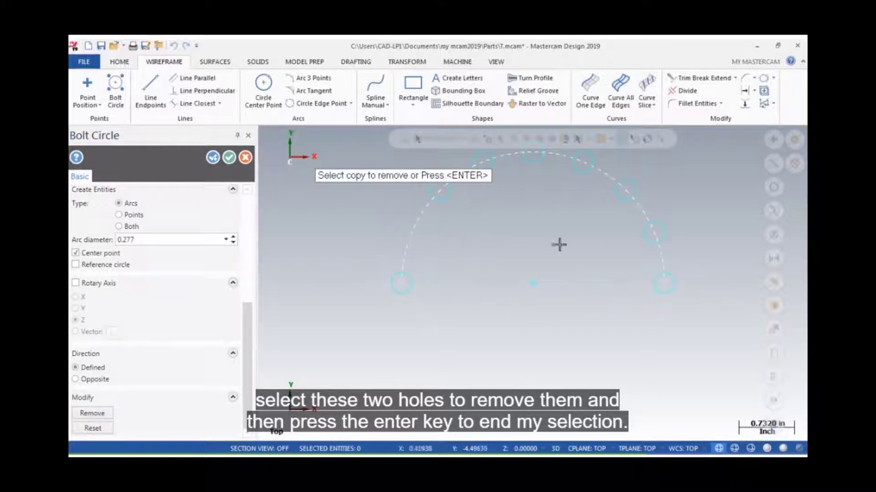
left_click(639, 242)
key("Return")
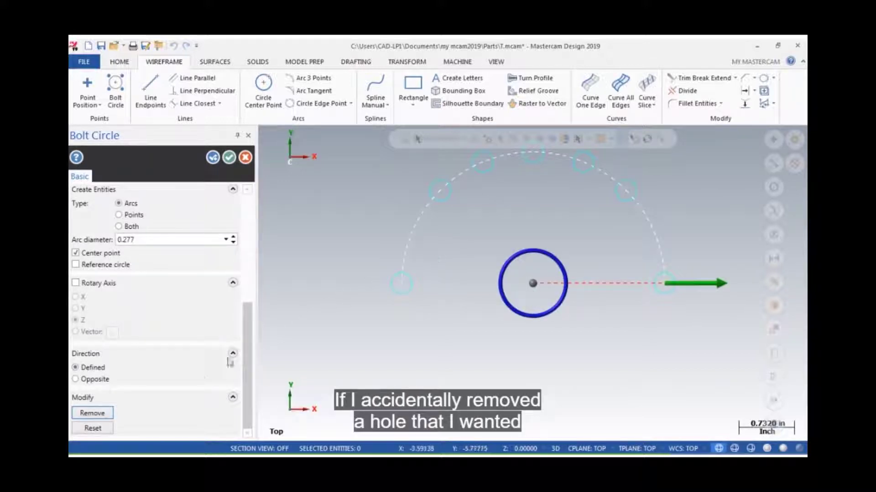
Reset the removed holes, then remove the second and seventh holes again.
left_click(93, 428)
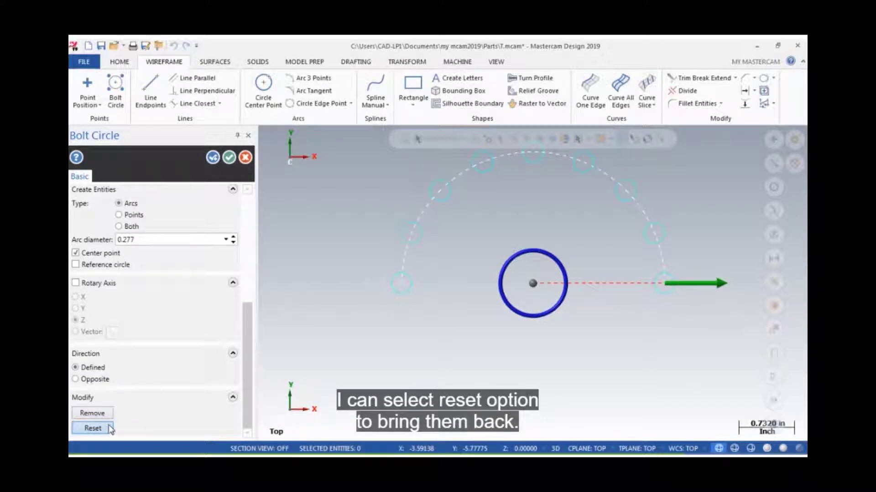
left_click(96, 412)
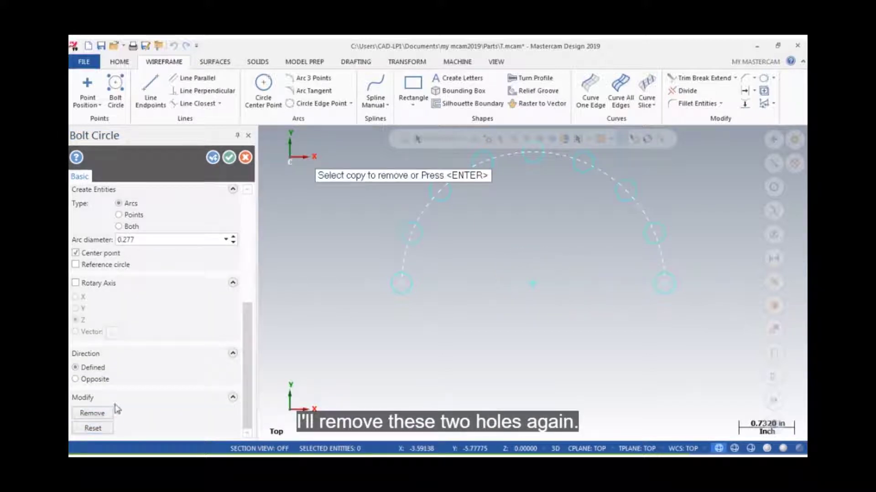
left_click(398, 242)
left_click(640, 244)
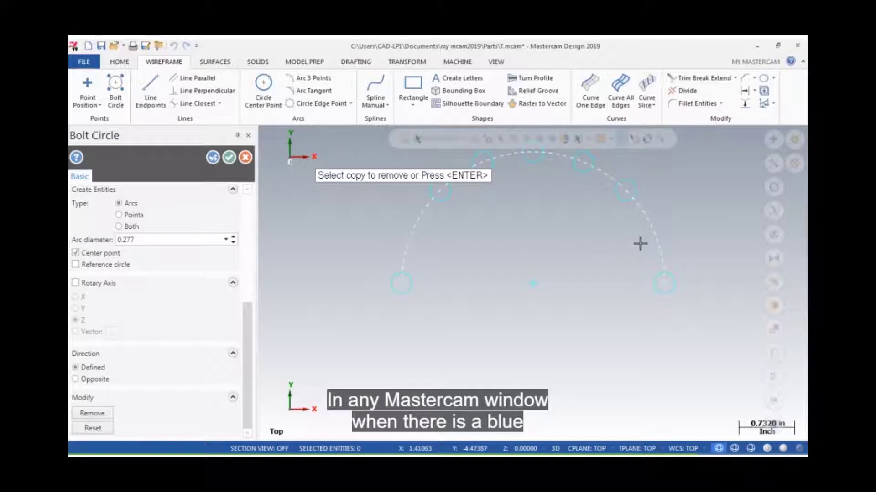
key("Return")
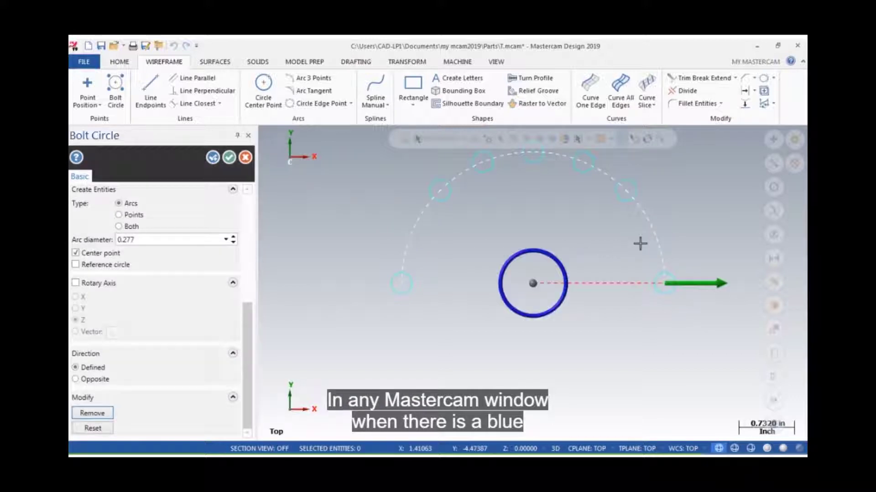
Accept the Bolt Circle panel, creating seven 0.277-diameter holes and a center point.
left_click(230, 162)
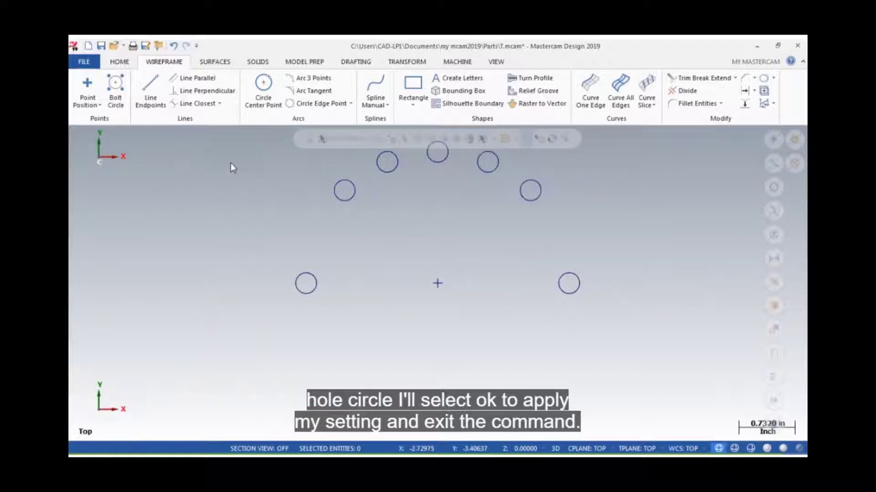